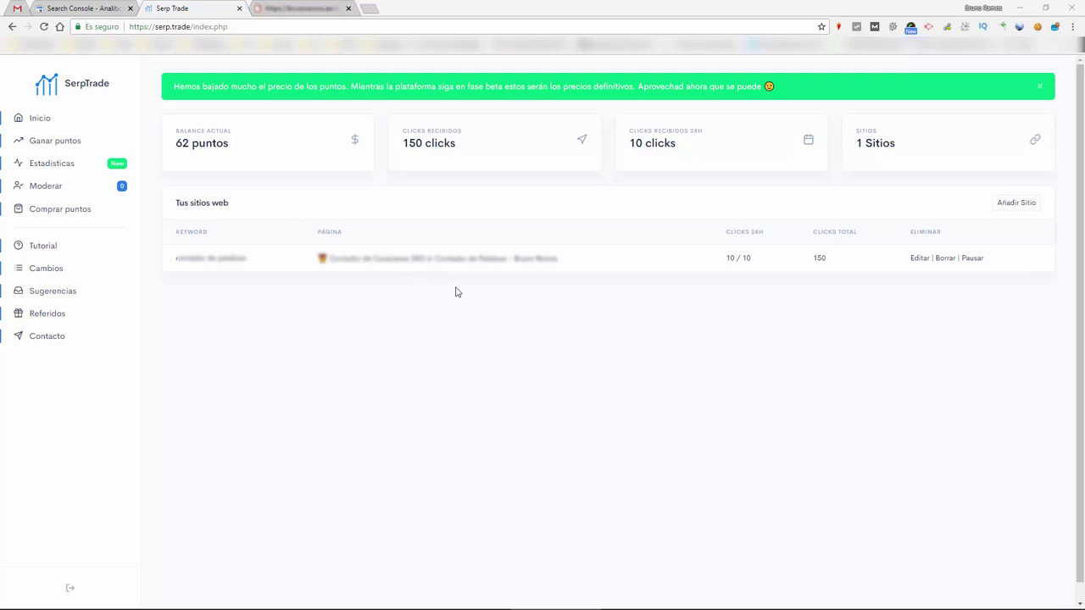
- Open the form for adding a site and examine its keyword field and verification question options
left_click(484, 4)
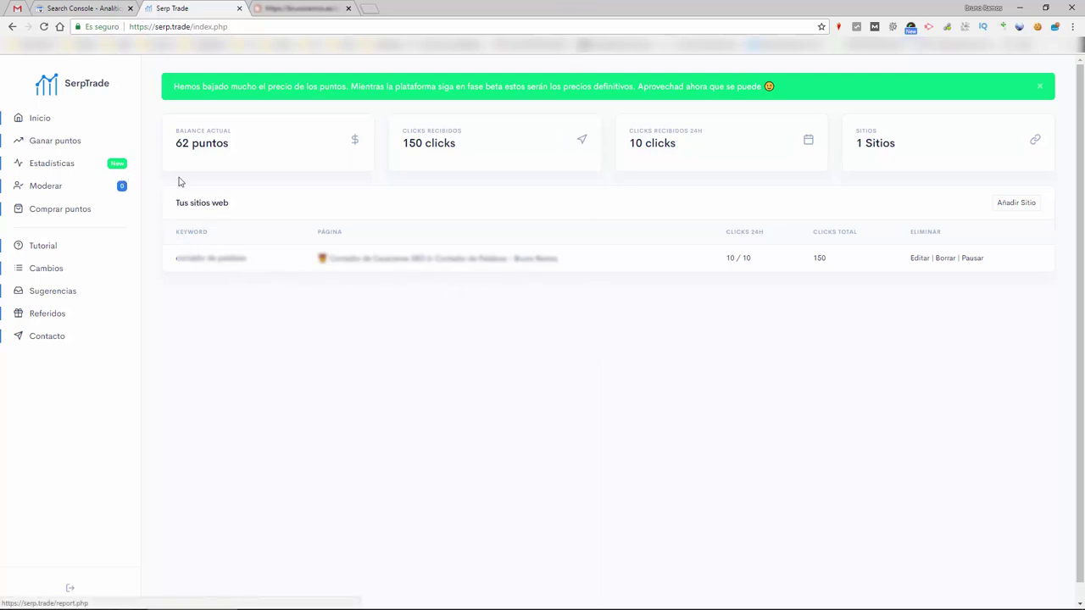
left_click(1013, 207)
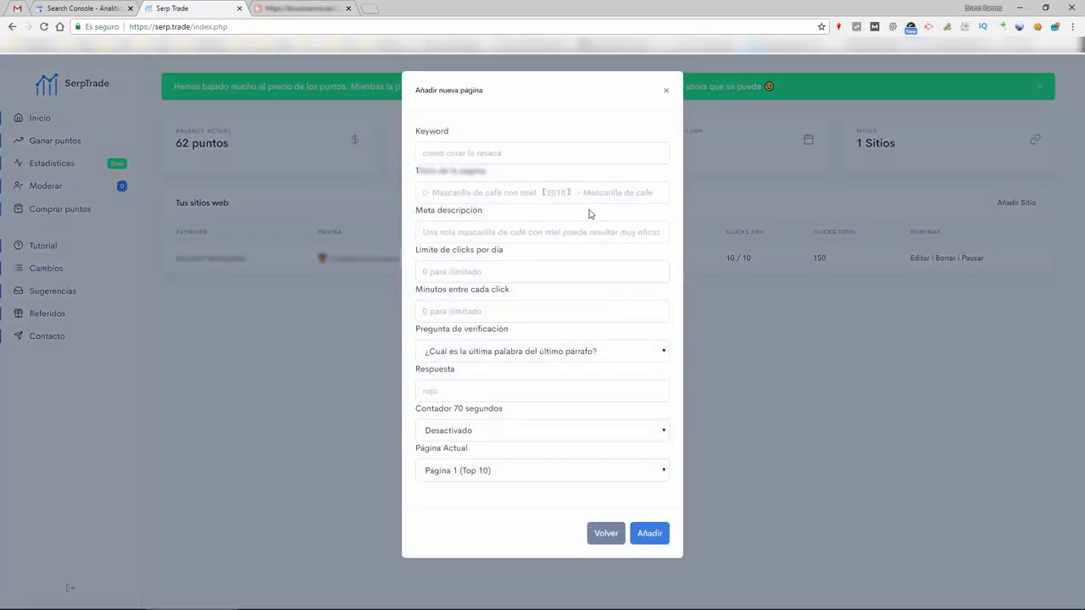
left_click(456, 153)
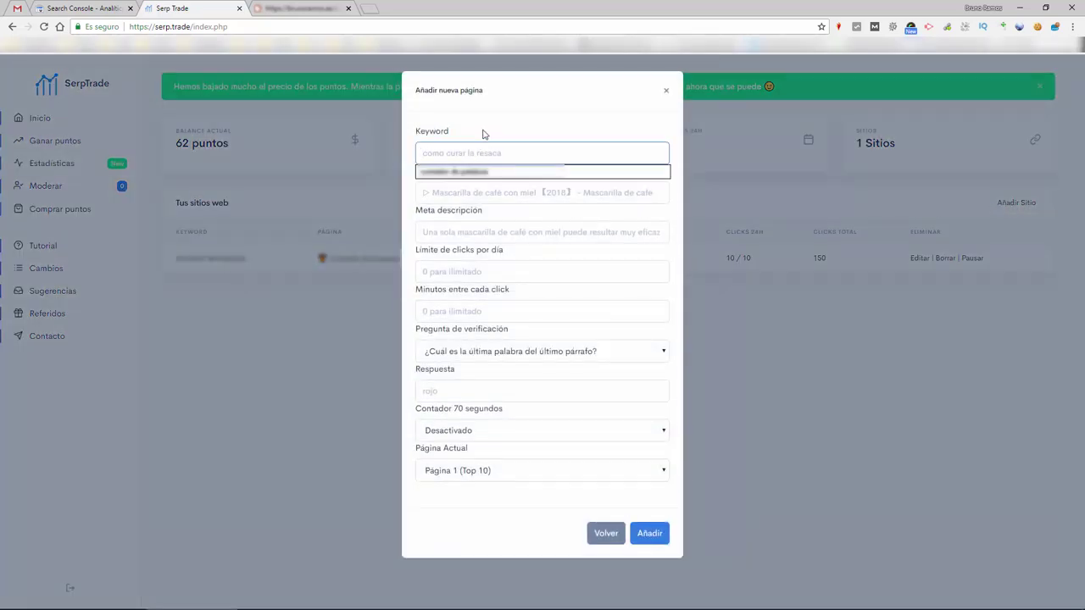
left_click(482, 135)
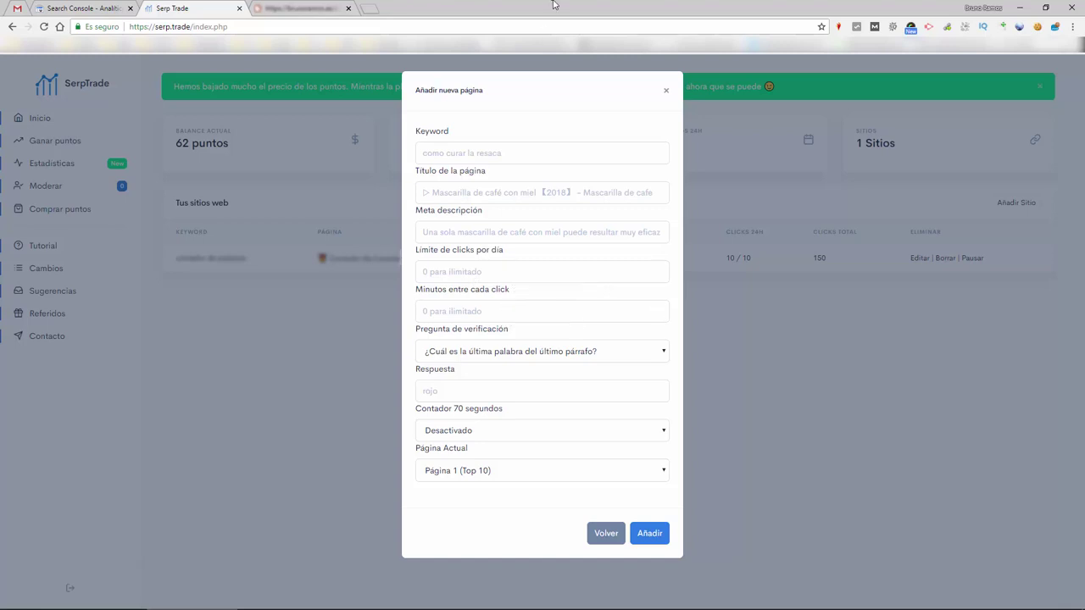
left_click(543, 357)
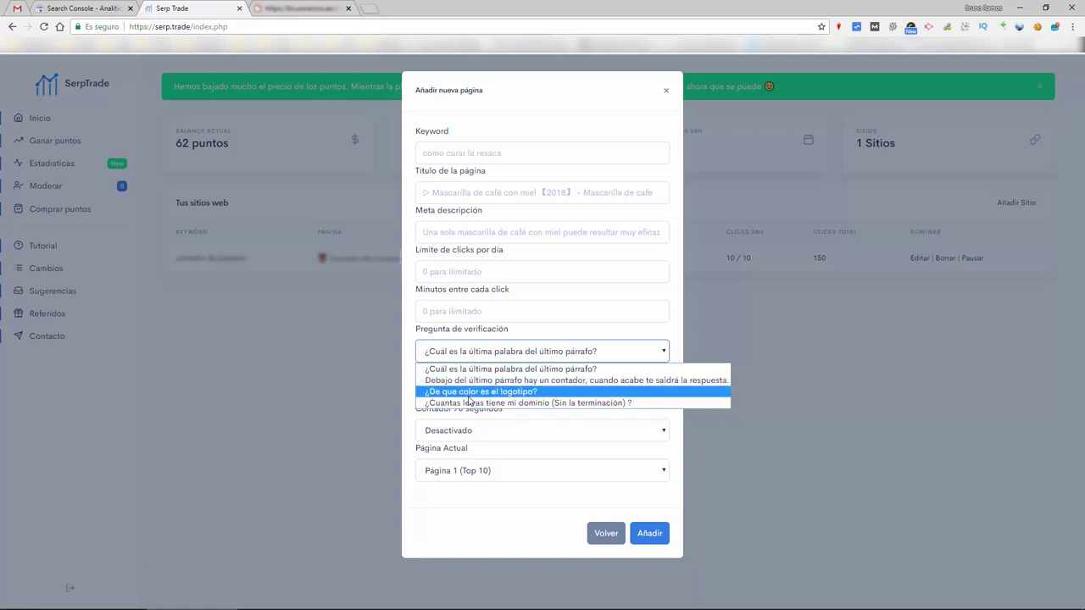
left_click(591, 336)
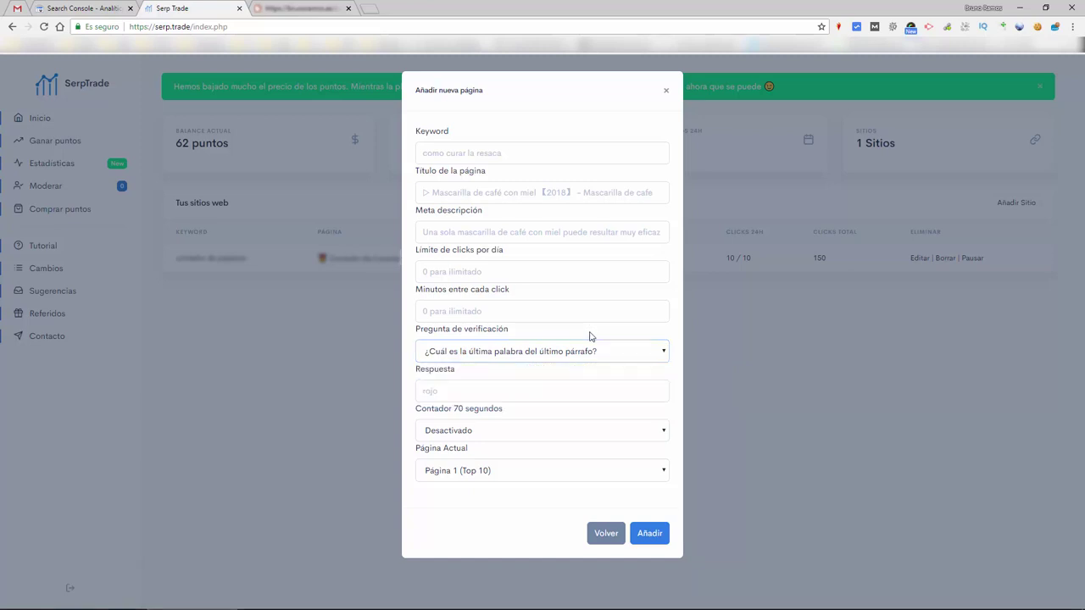
- Examine the form's answer field, 70-second counter and current page options, and close it without adding a site
left_click(517, 389)
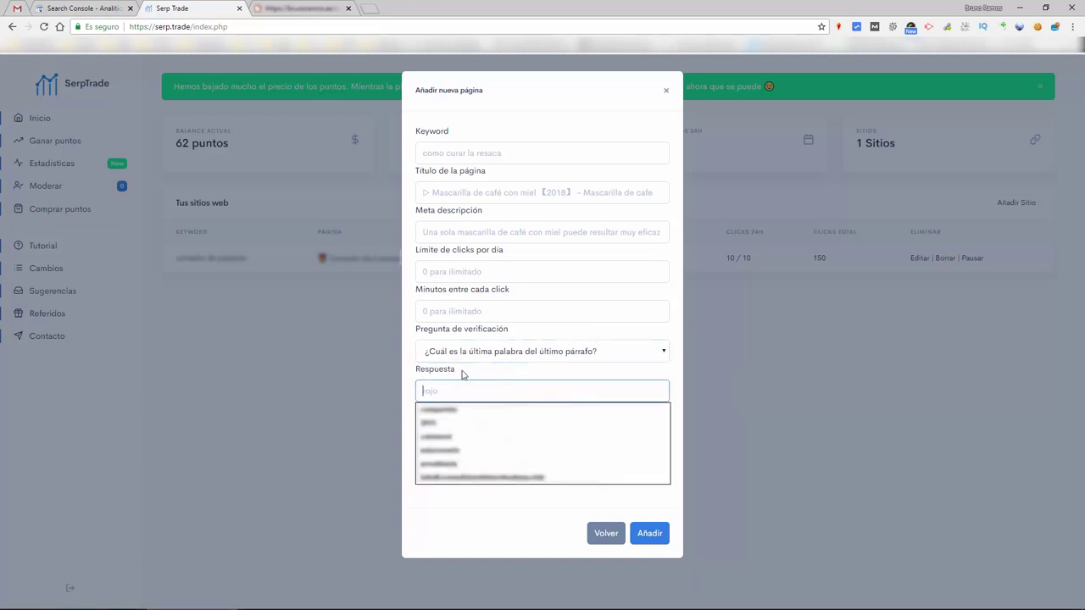
left_click(462, 374)
left_click(526, 431)
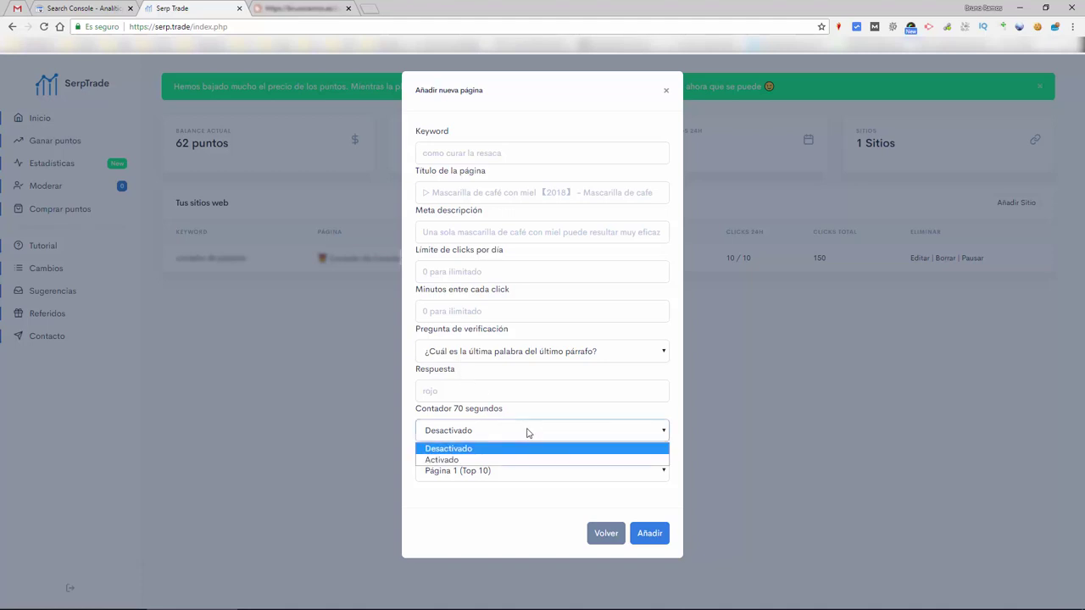
left_click(520, 418)
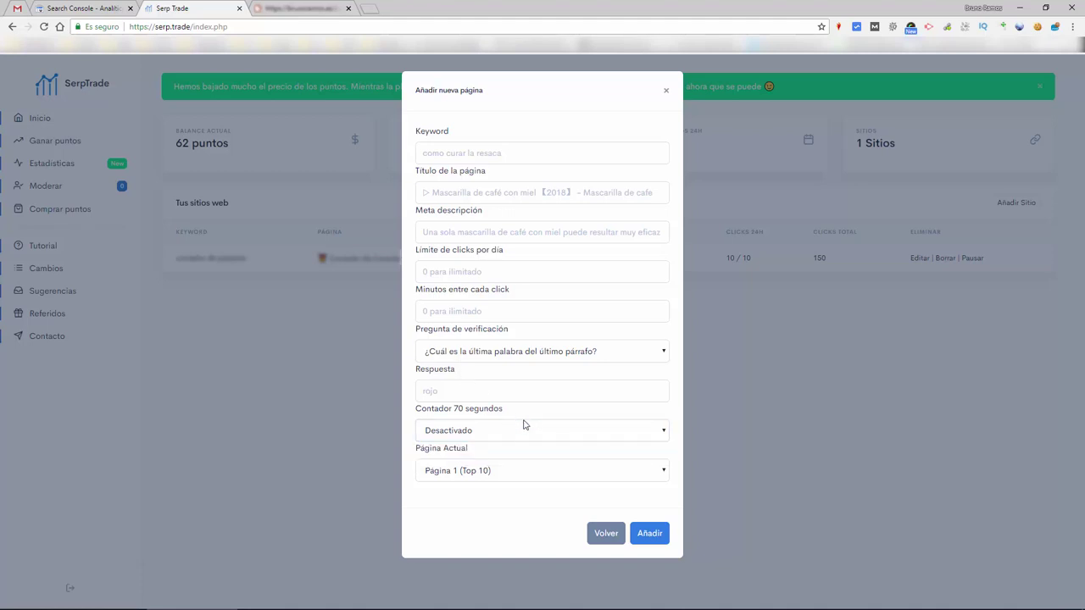
left_click(555, 478)
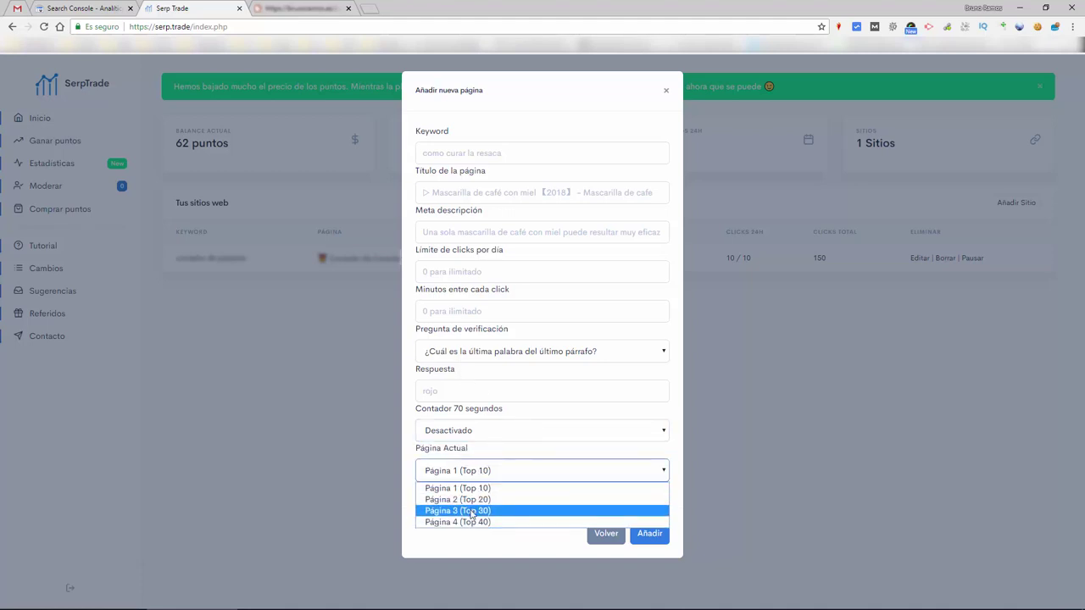
left_click(533, 449)
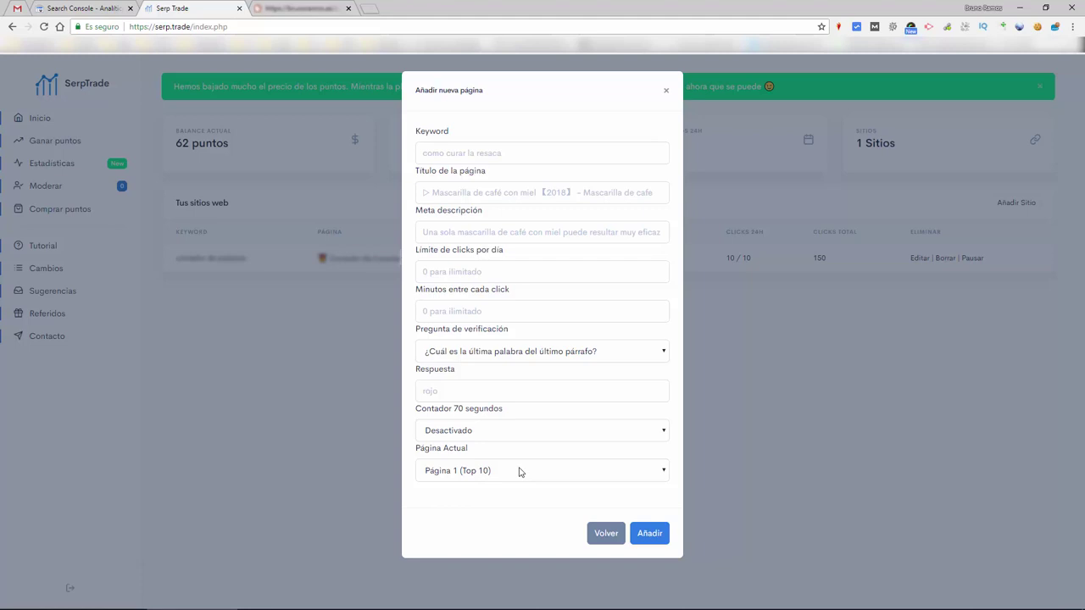
left_click(667, 93)
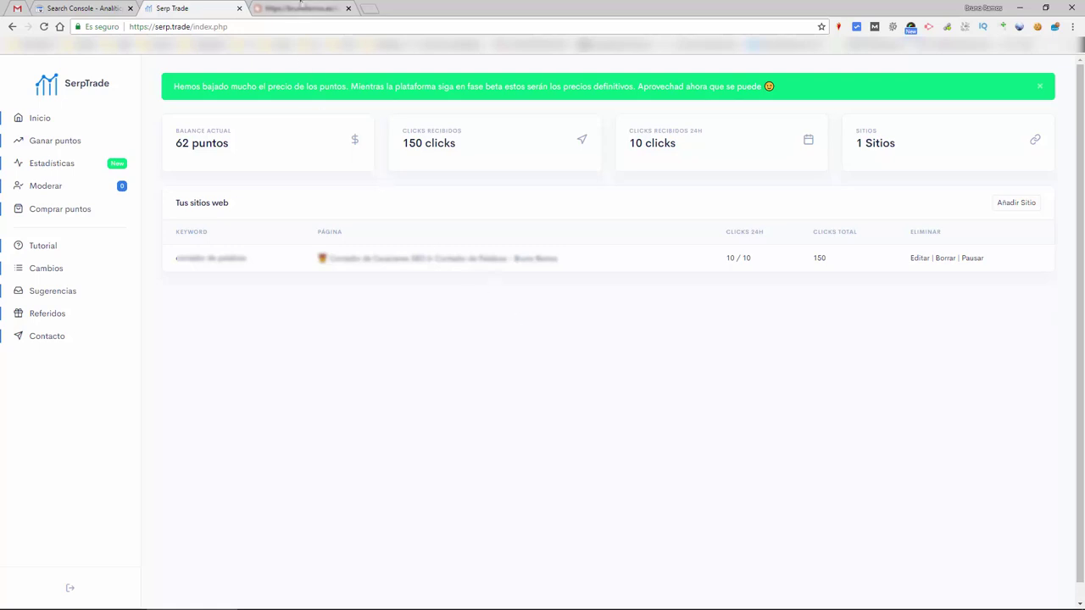
- Examine the keyword rankings in SEMrush and the daily clicks, impressions, CTR and position chart in Search Console
left_click(301, 4)
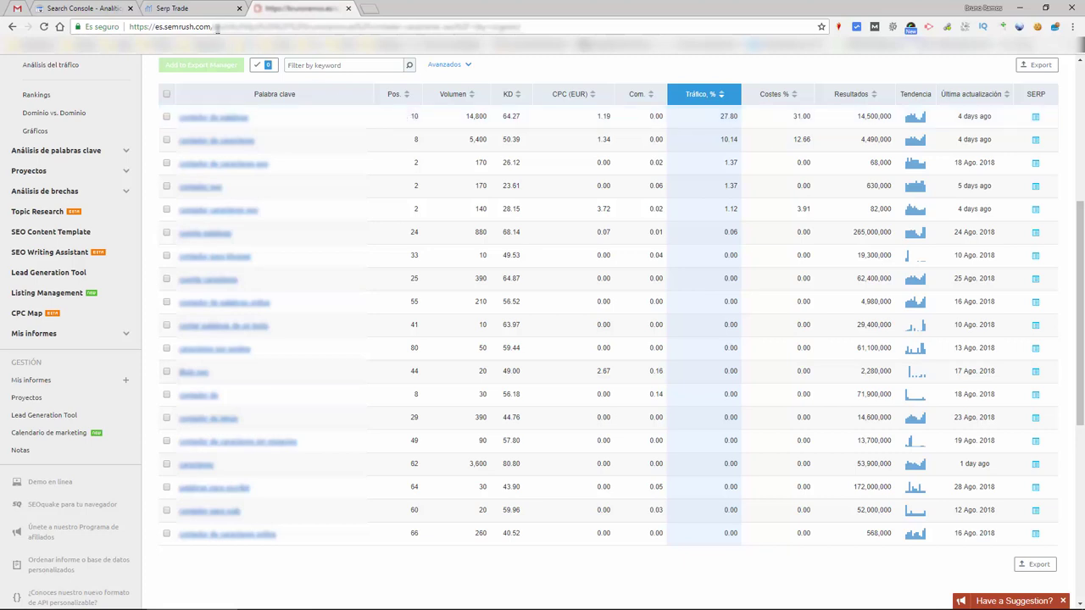
left_click(89, 8)
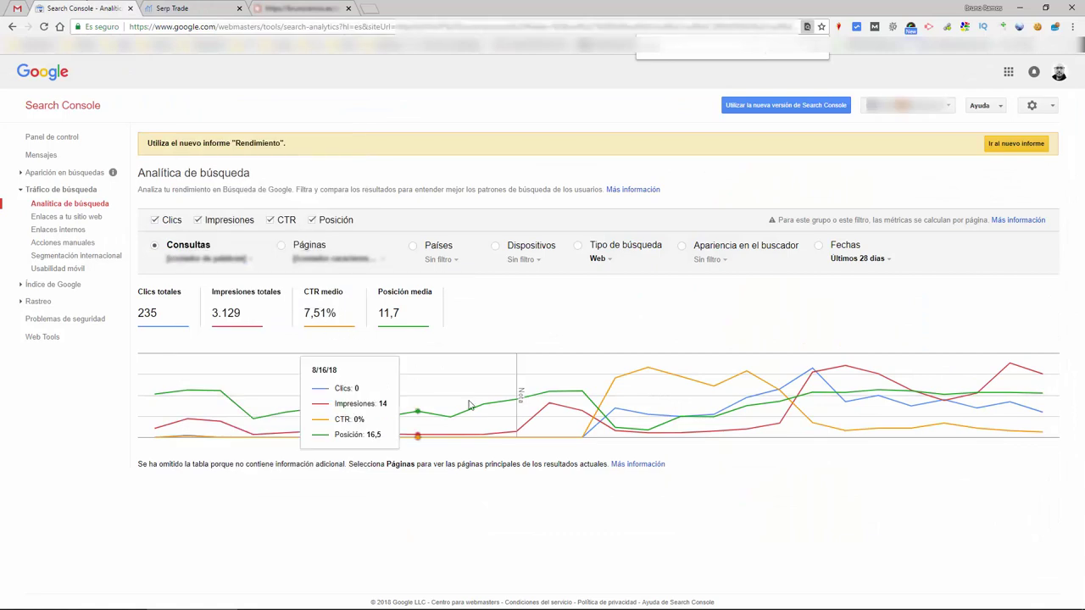
mouse_move(582, 433)
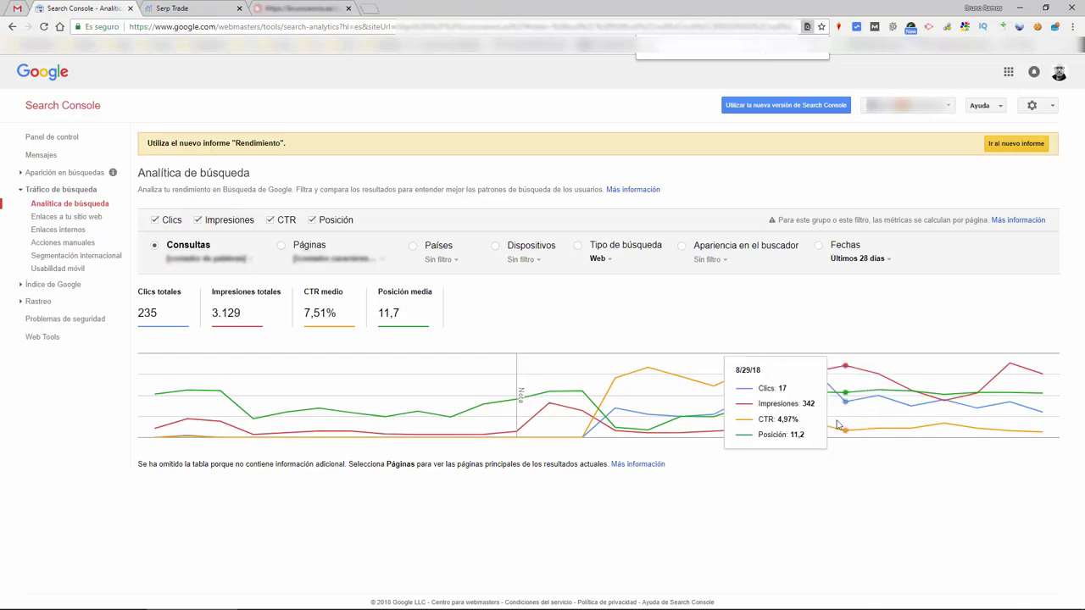
mouse_move(815, 415)
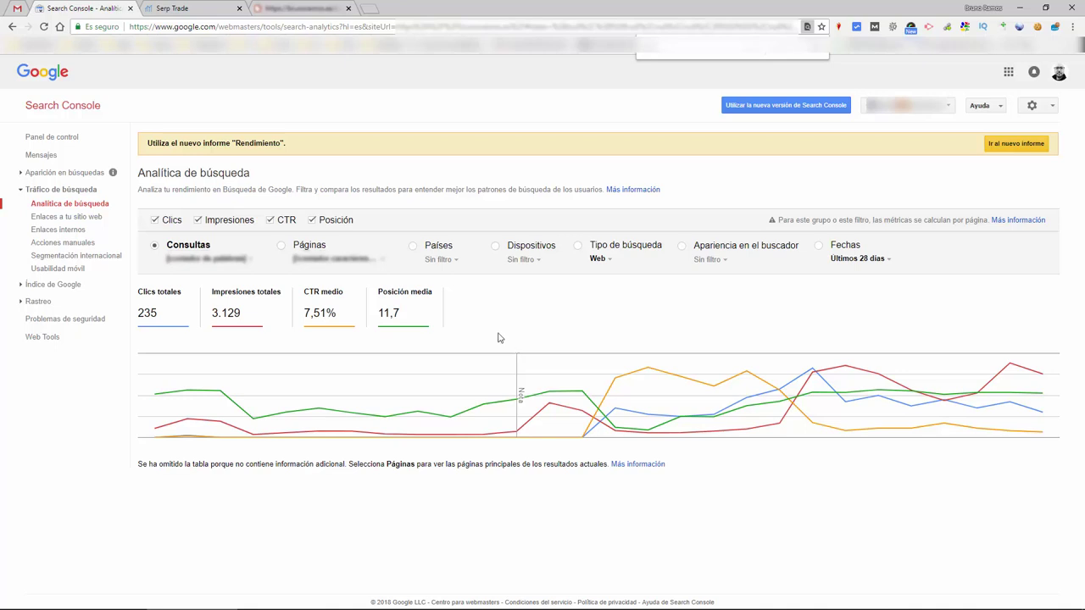
- Switch to SerpTrade and review the page moderation section and the daily click statistics chart
left_click(188, 6)
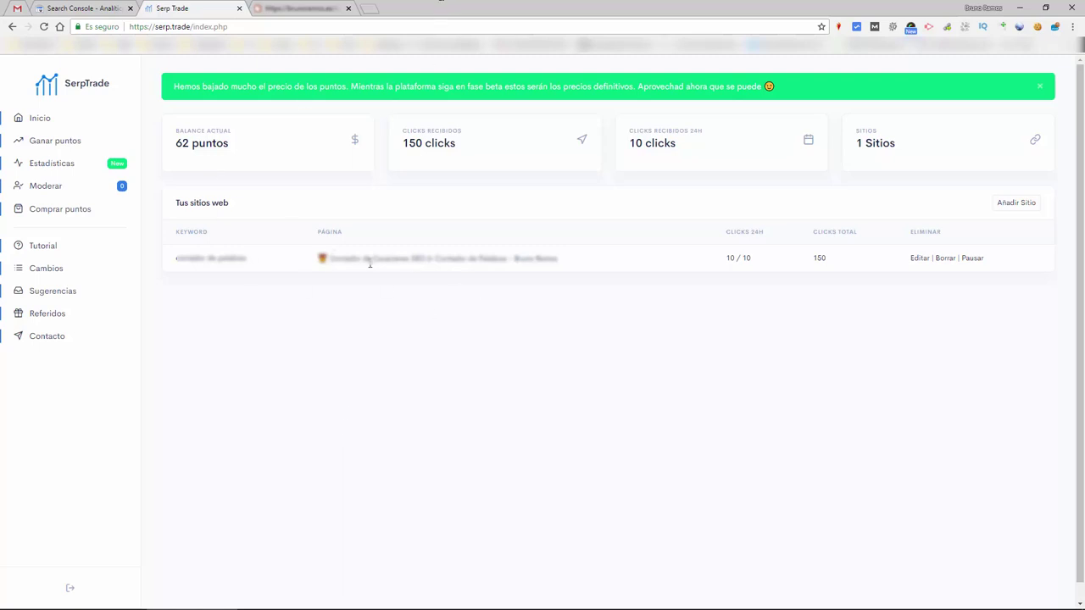
left_click(33, 190)
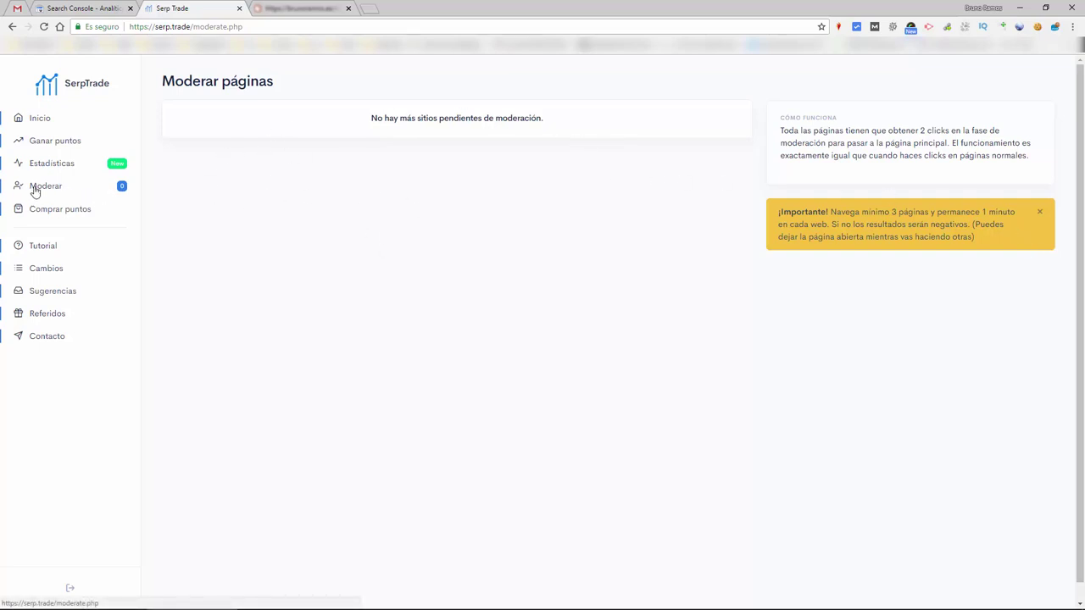
left_click(77, 126)
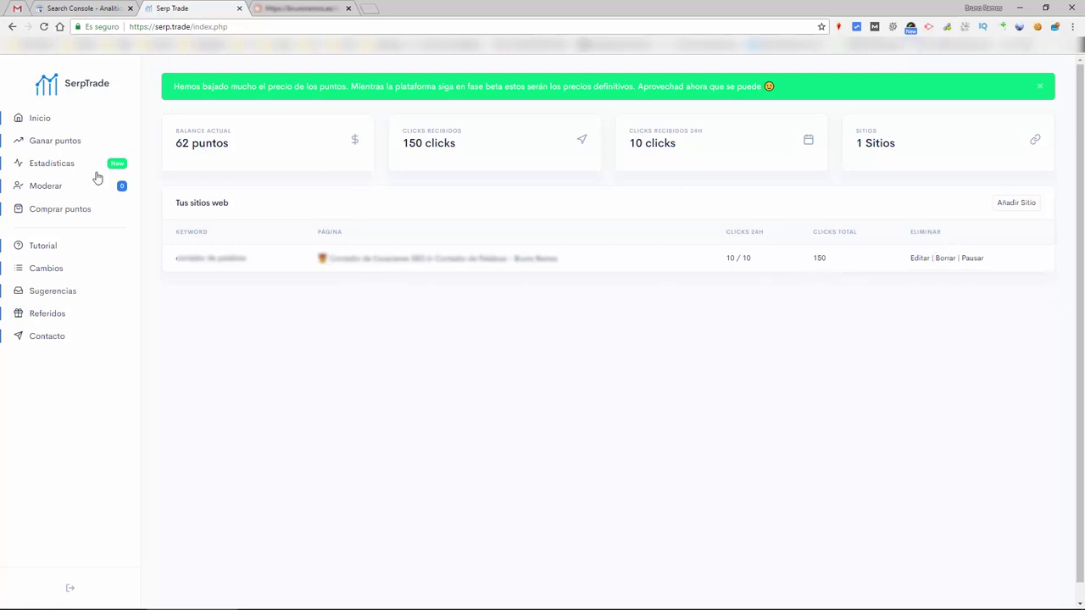
left_click(67, 171)
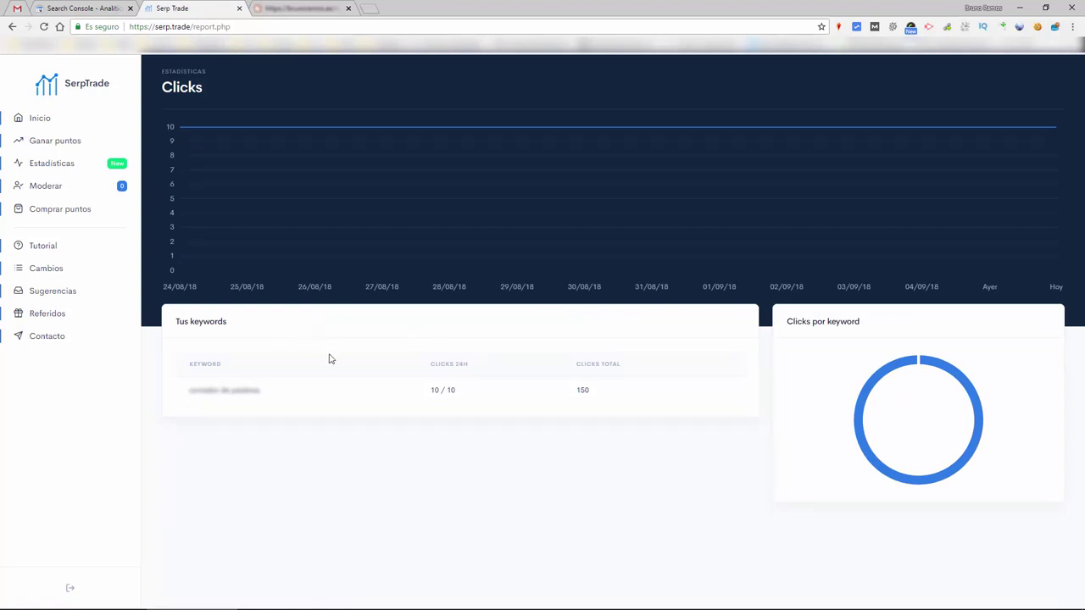
mouse_move(306, 149)
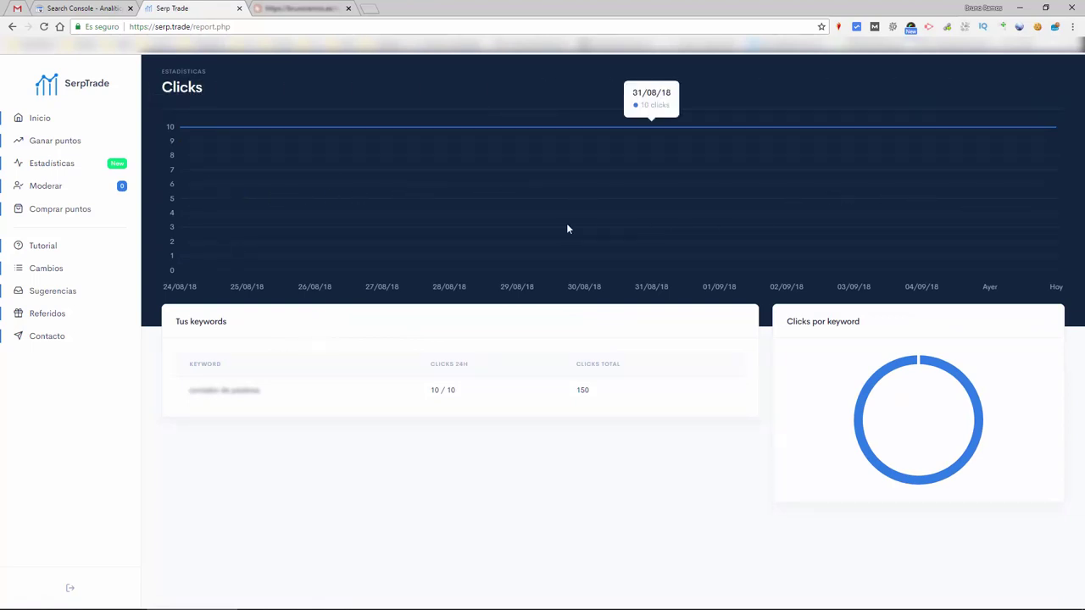
- Open the points purchase page and review the available packs and their prices
left_click(77, 219)
scroll(548, 422, "down", 3)
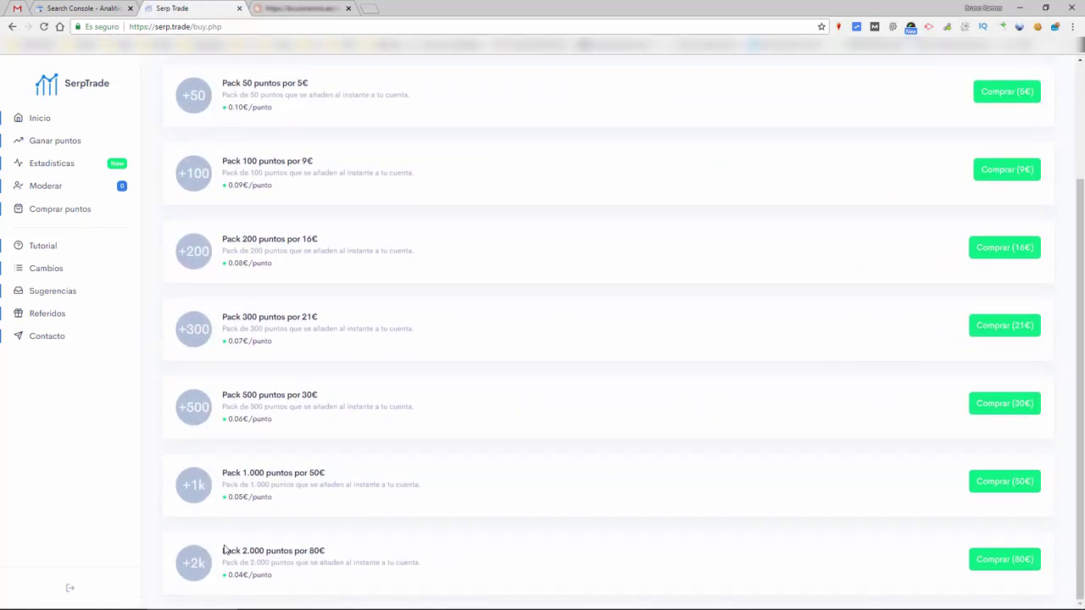
scroll(318, 492, "up", 2)
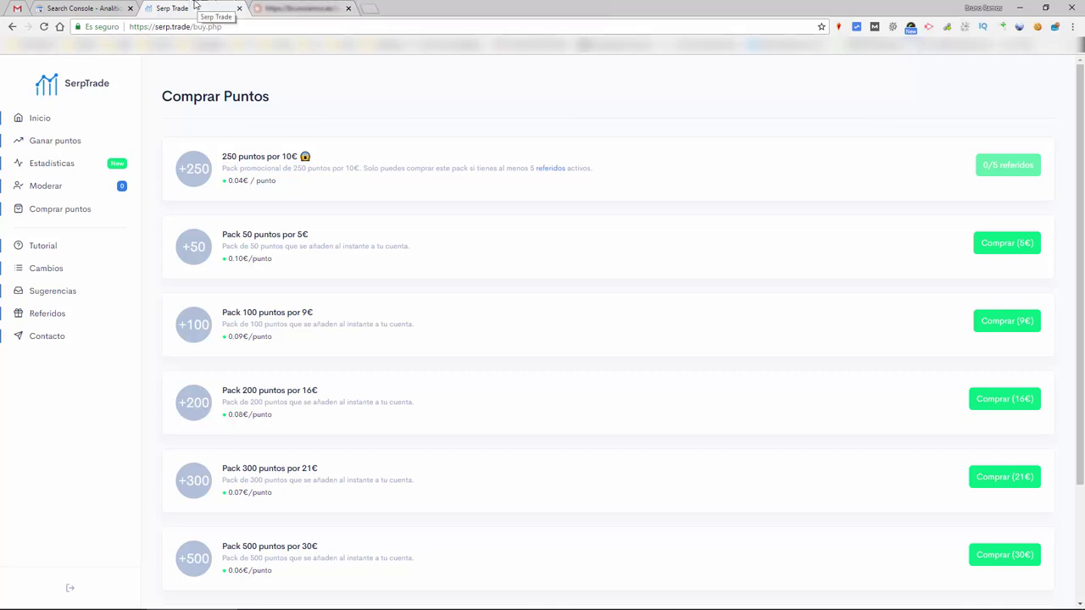
- Check the keyword rankings in SEMrush again and return to SerpTrade to compare the prices per point
left_click(307, 6)
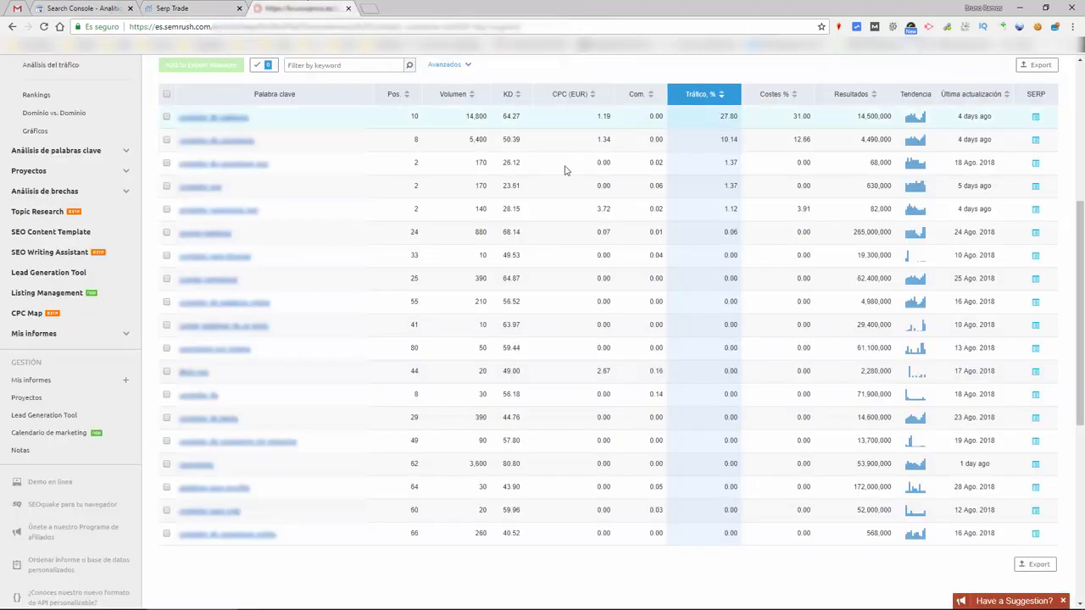
left_click(210, 7)
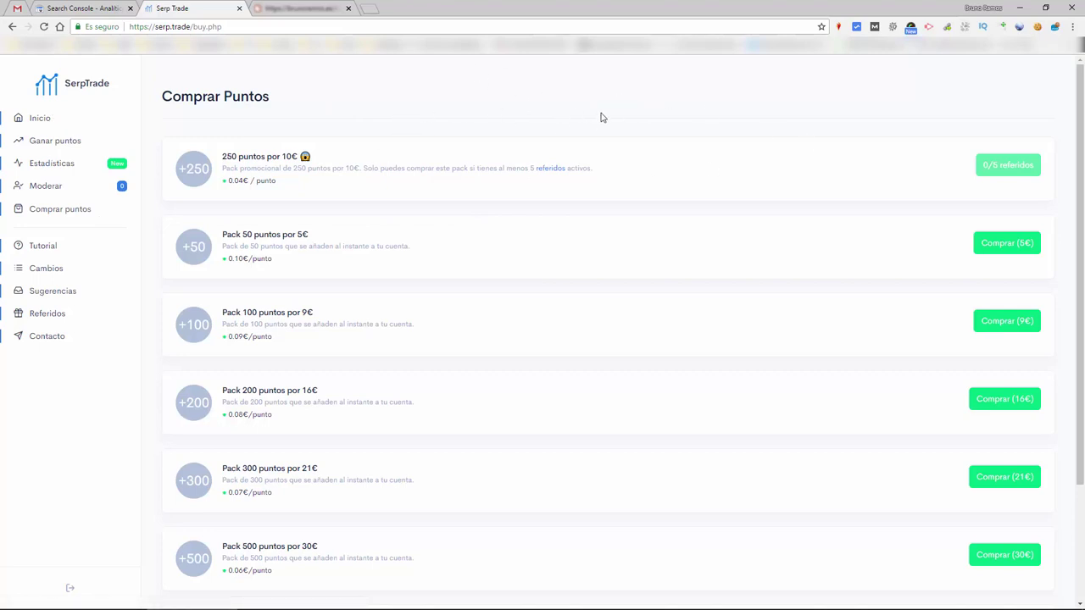
scroll(618, 153, "down", 2)
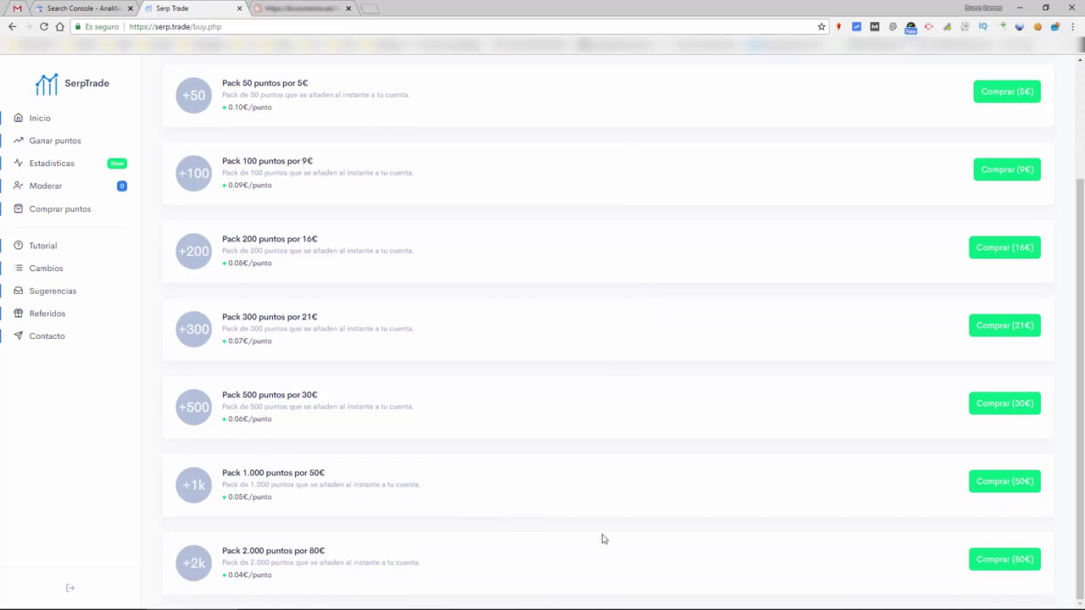
scroll(603, 533, "up", 2)
scroll(603, 533, "down", 2)
- Return to the SerpTrade home dashboard and recheck the search analytics chart in Search Console
left_click(34, 118)
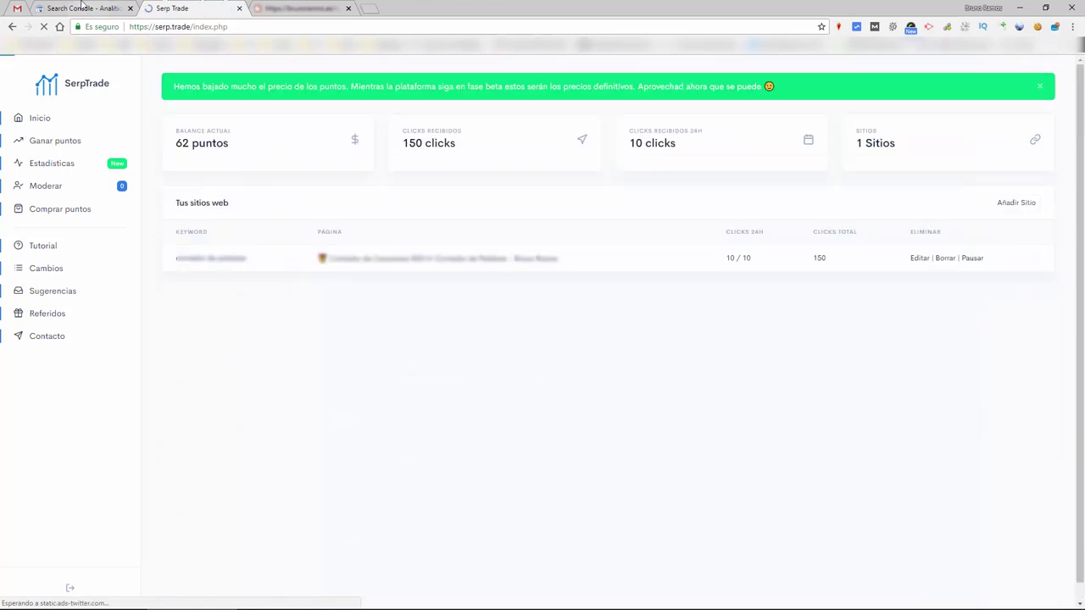
left_click(82, 8)
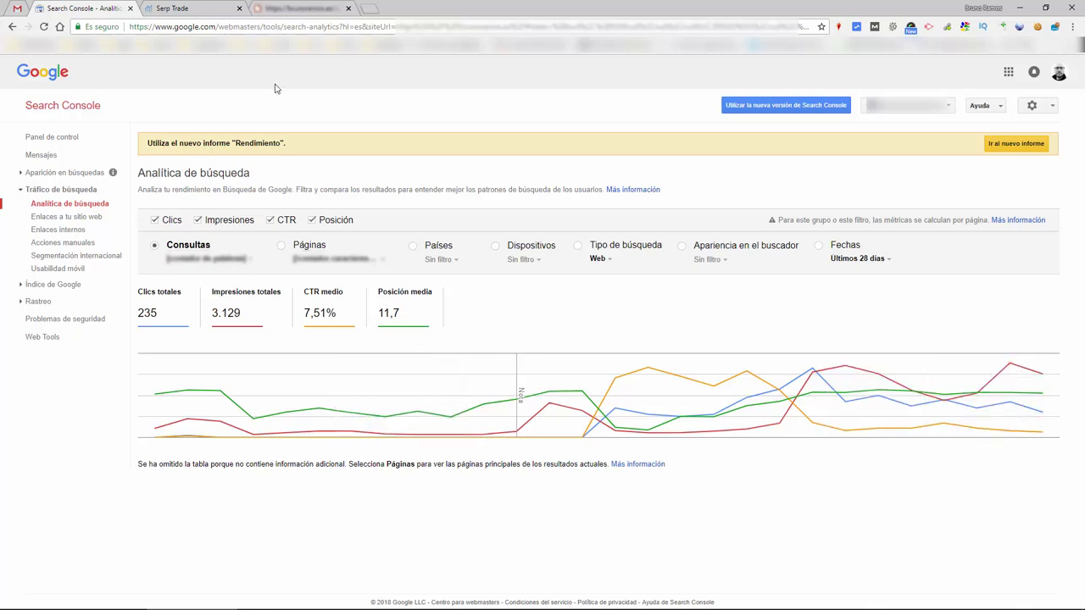
left_click(219, 5)
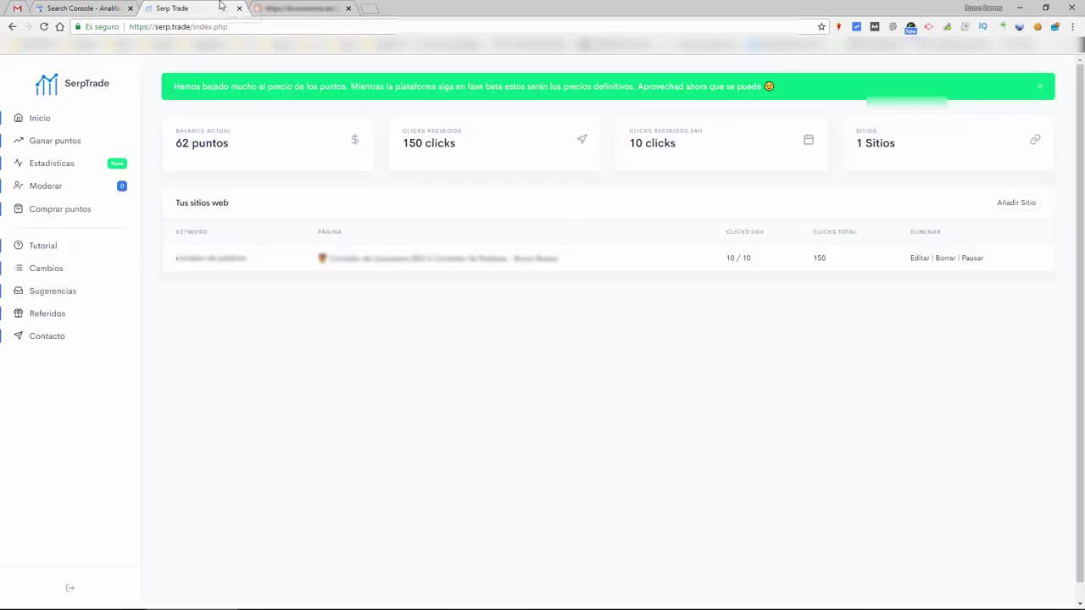